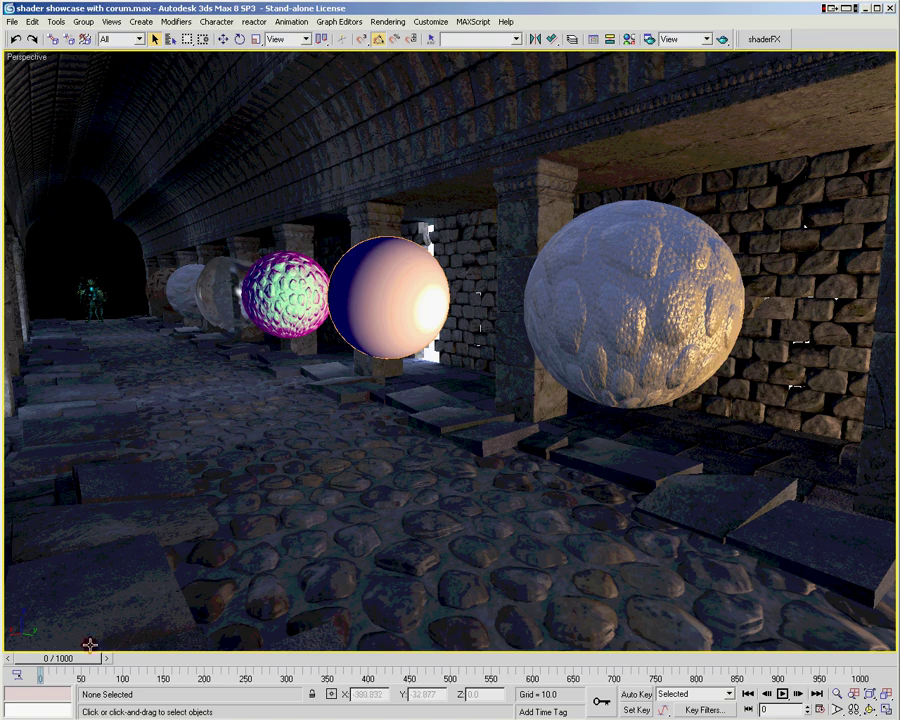
Scrub the animation from frame 0 forward to about frame 154
drag(68, 664, 195, 635)
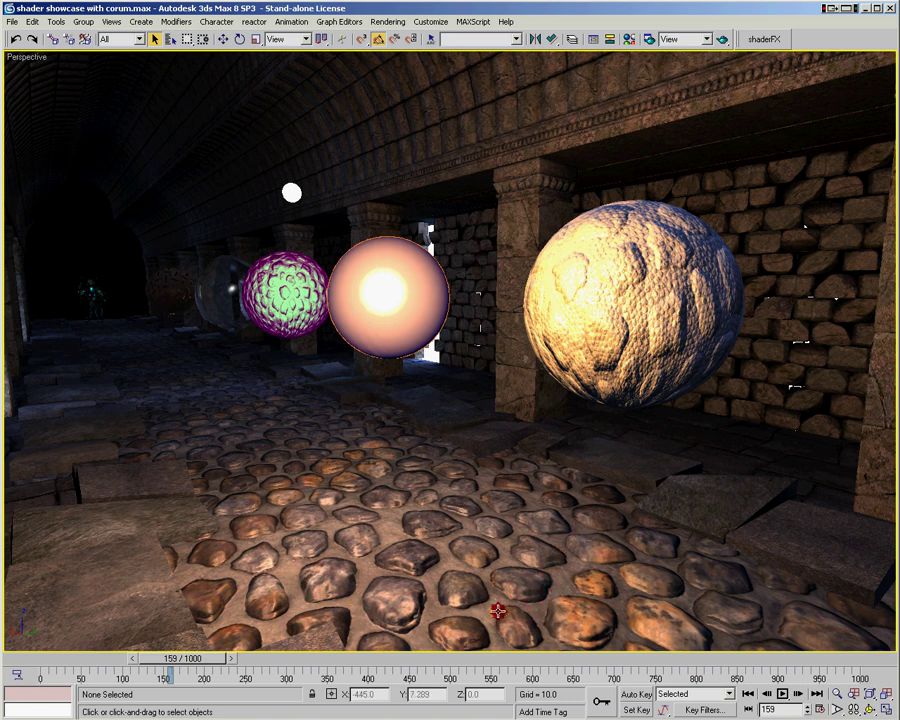
key(F4)
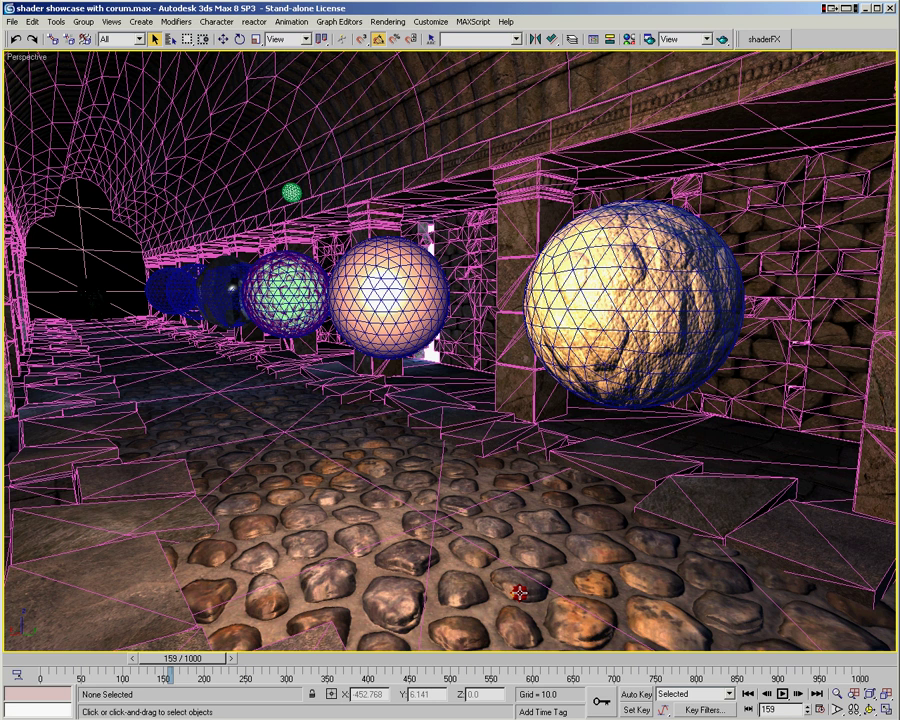
key(F4)
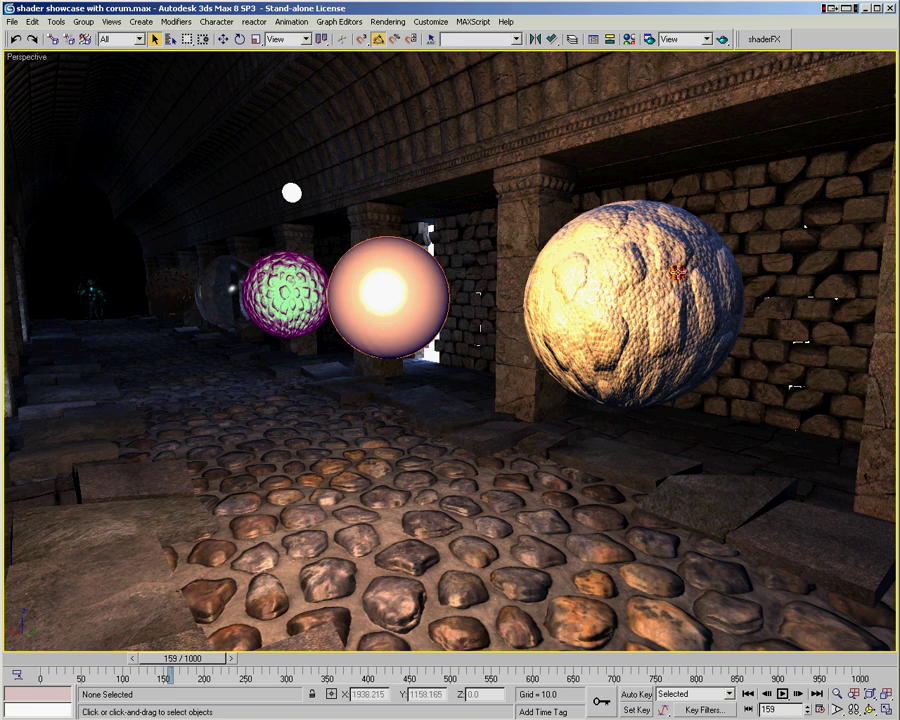
Select the large stone sphere and zoom in on it
click(640, 281)
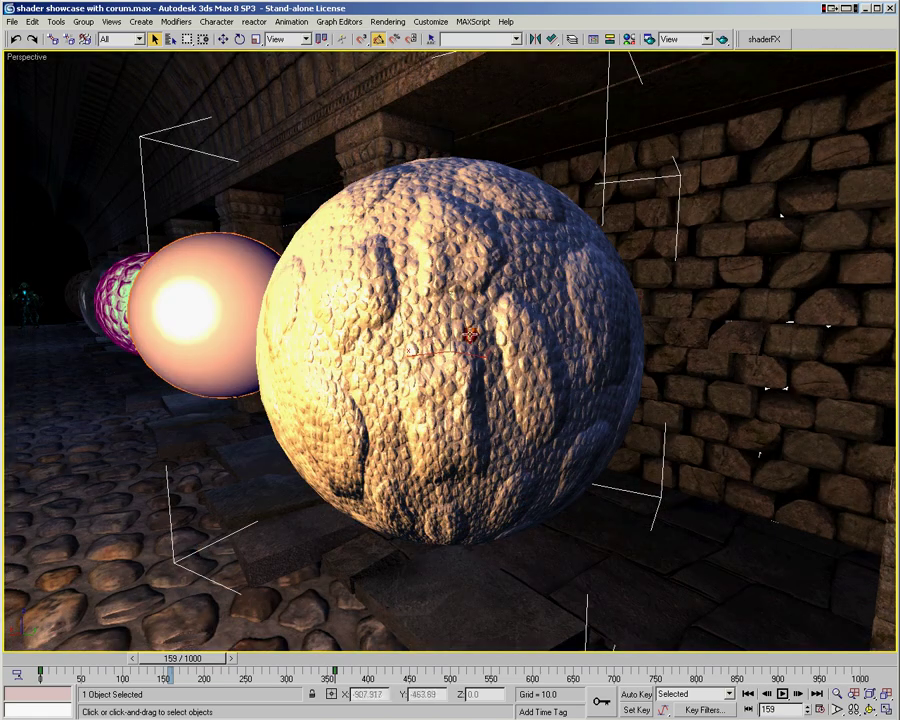
key(alt+z)
mouse_move(452, 328)
mouse_down()
mouse_move(452, 317)
mouse_move(452, 340)
mouse_up()
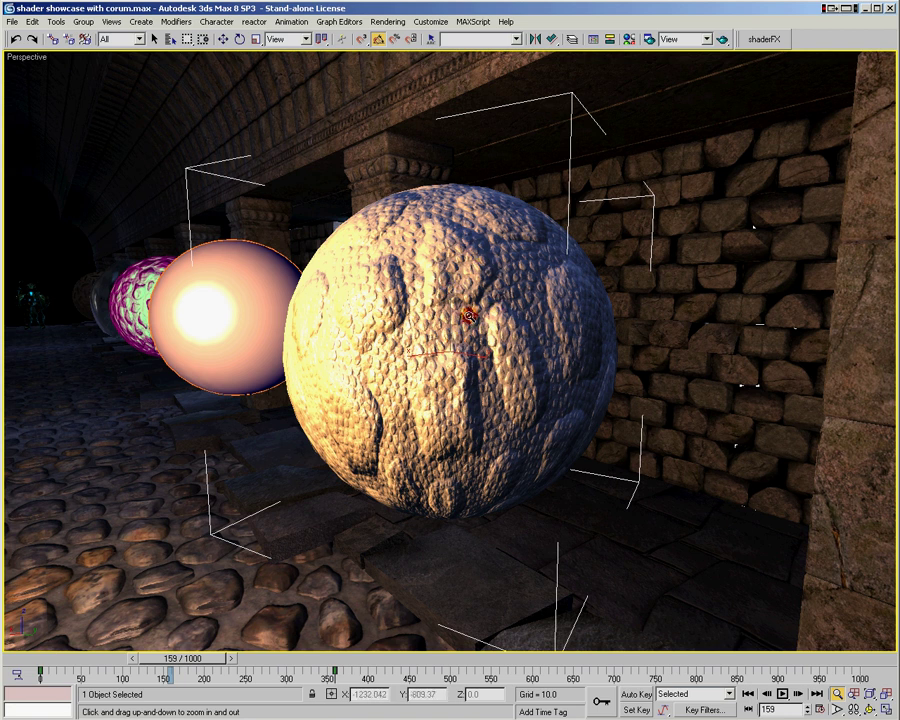
right_click(203, 302)
Frame the glowing sphere, zoom out, and orbit around it toward the brick wall
click(210, 301)
key(z)
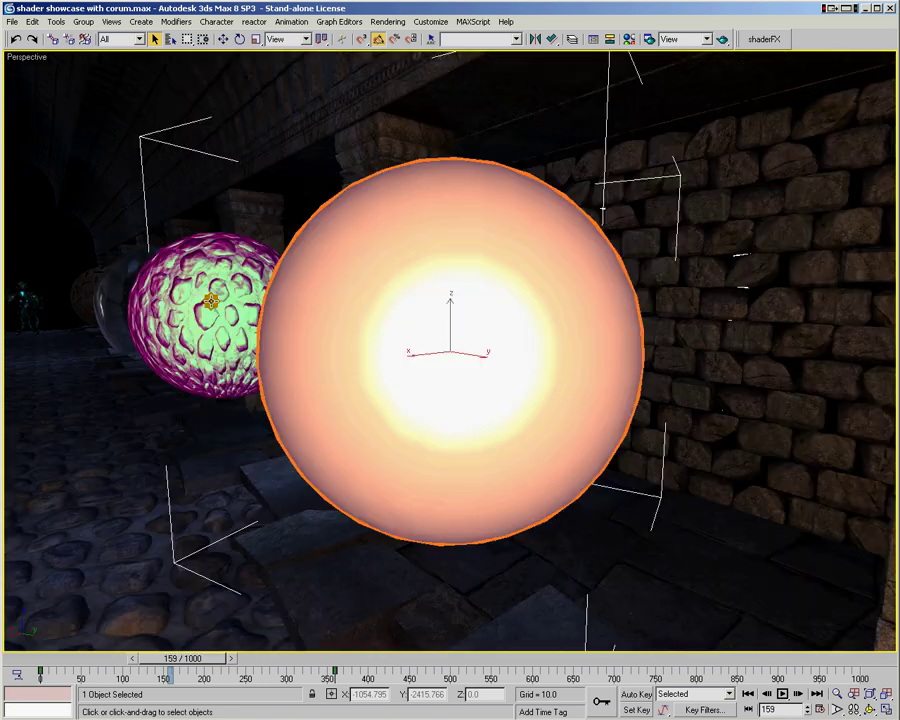
key(alt+z)
drag(372, 275, 375, 320)
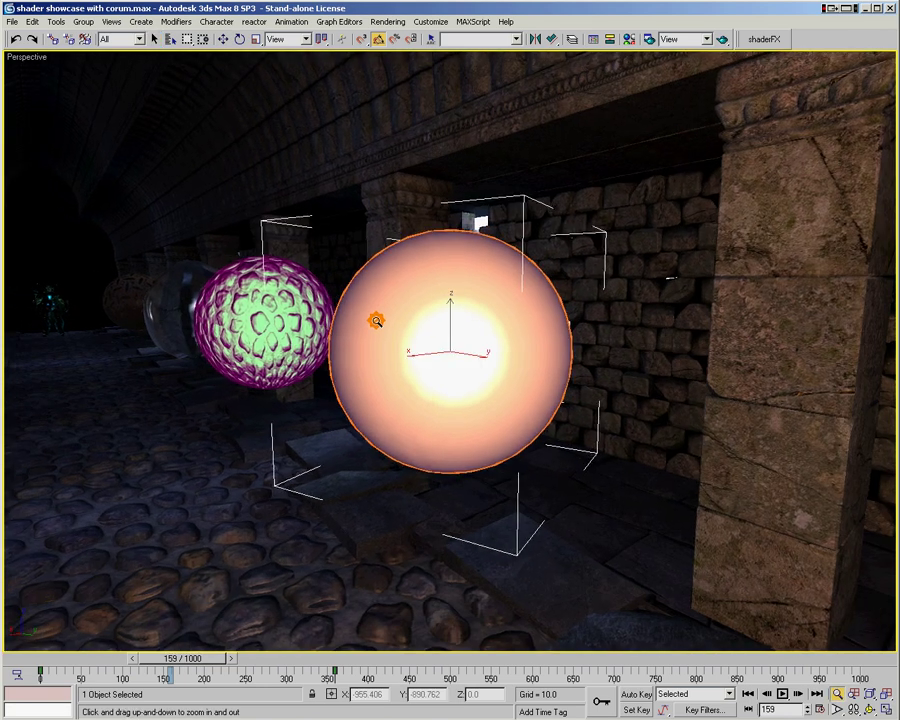
key(ctrl+r)
drag(389, 388, 515, 384)
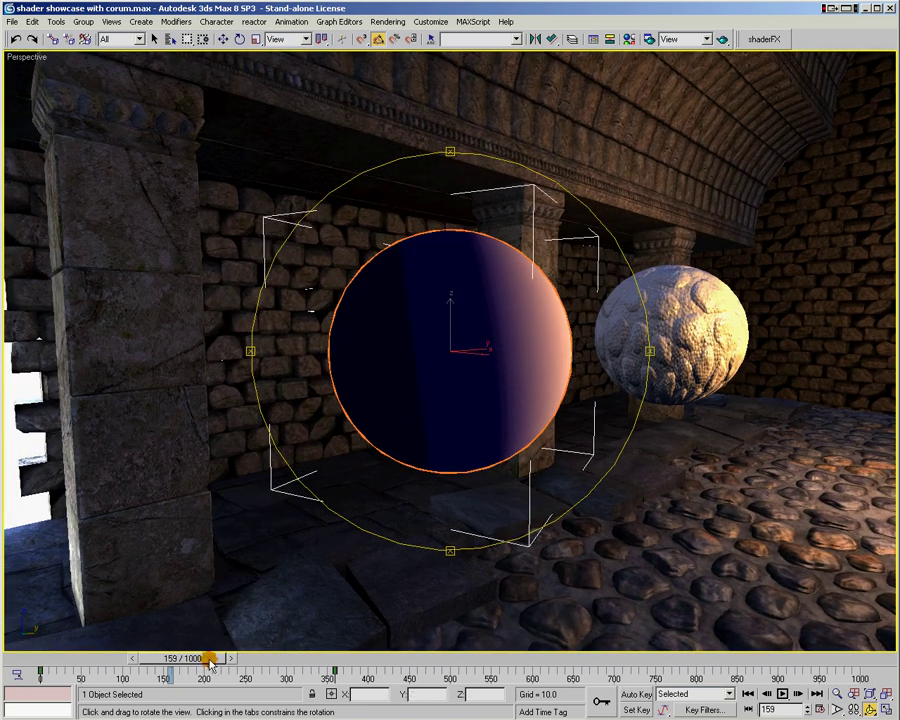
Advance to frame 162, pull the view back, and frame the pink-and-green sphere
mouse_move(211, 662)
mouse_down()
mouse_move(223, 662)
mouse_move(210, 663)
mouse_up()
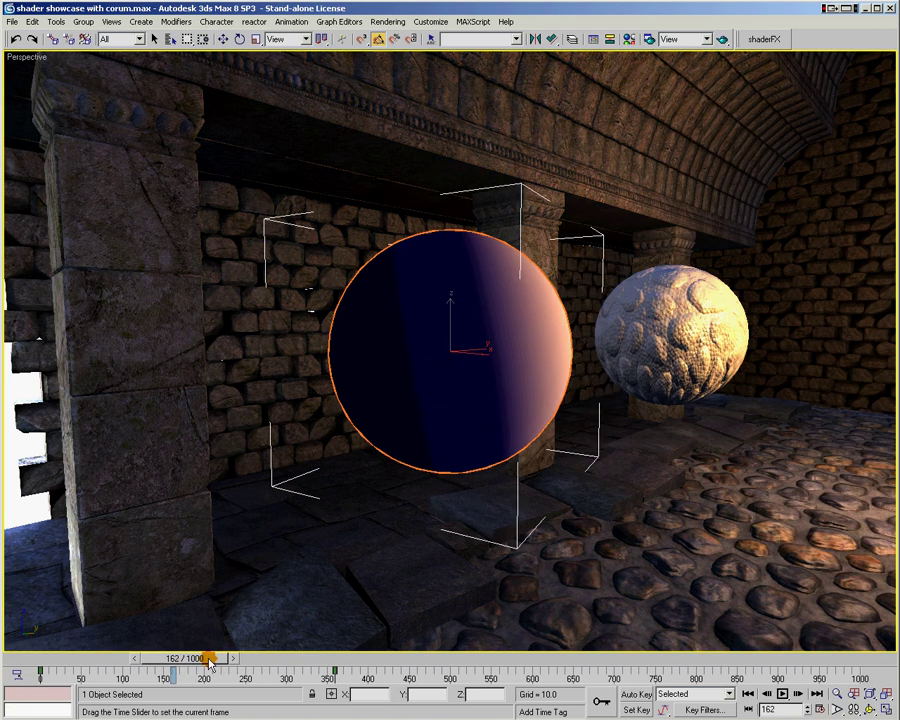
key(ctrl+r)
key(alt+z)
drag(446, 315, 447, 325)
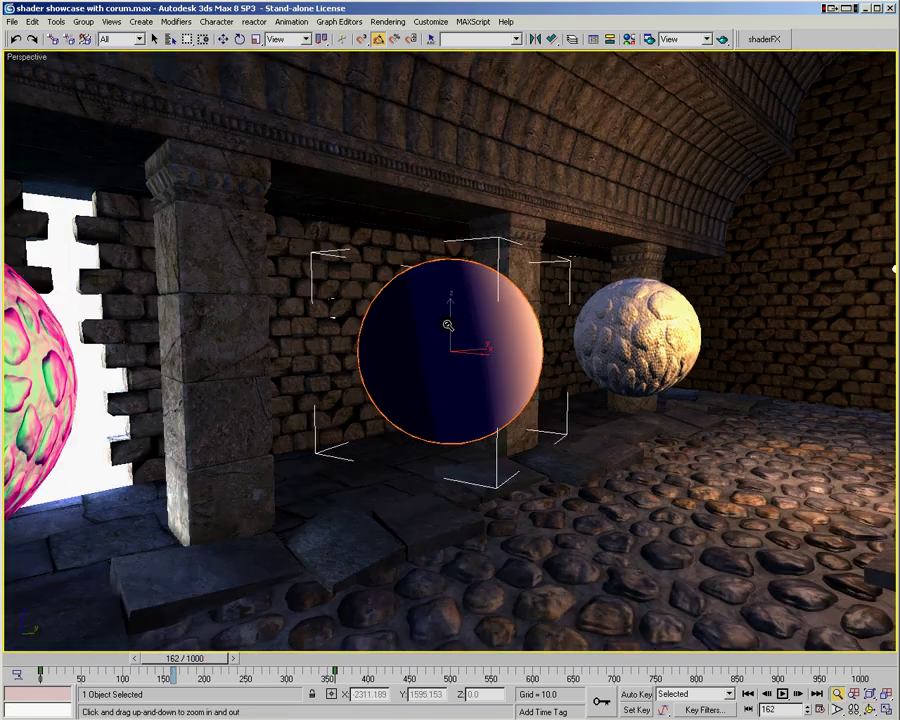
right_click(28, 272)
click(28, 272)
key(z)
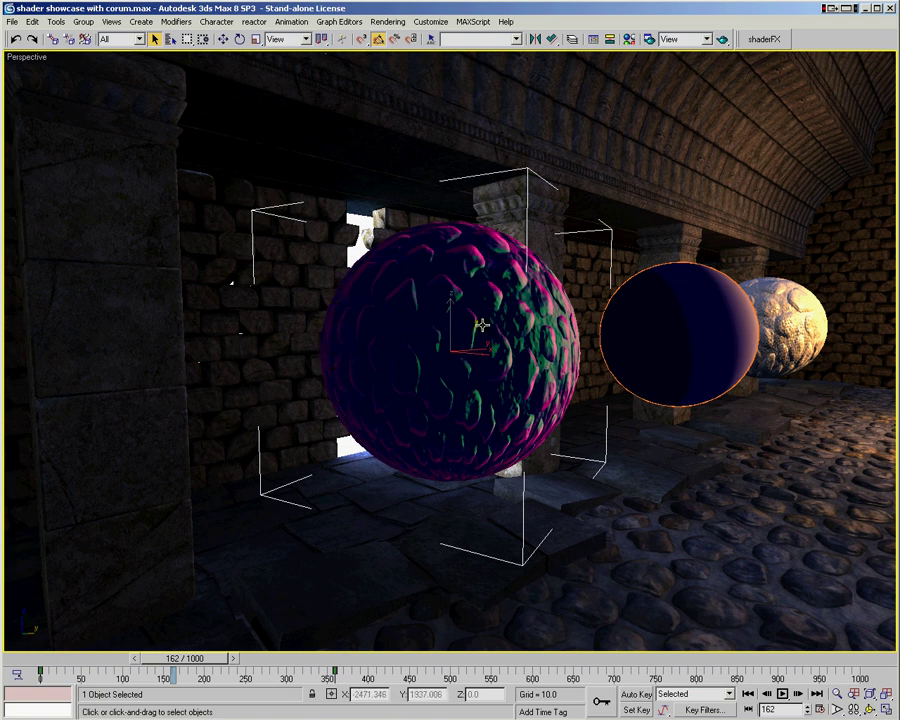
Orbit around the pink sphere and glass blob, then advance the animation to frame 290
key(ctrl+r)
drag(560, 382, 509, 385)
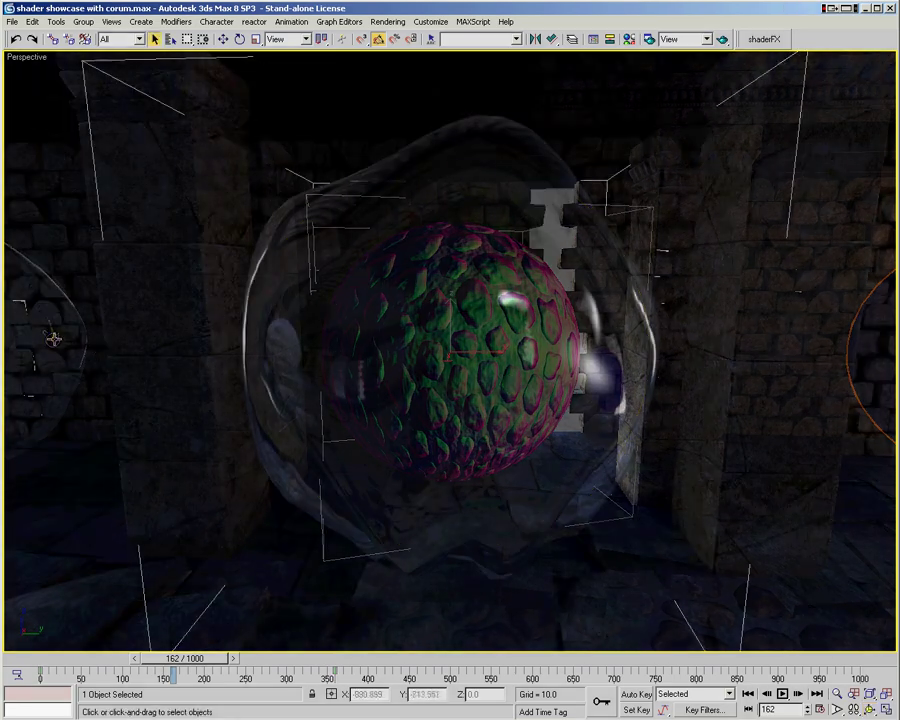
key(ctrl+r)
drag(522, 386, 474, 347)
key(alt+z)
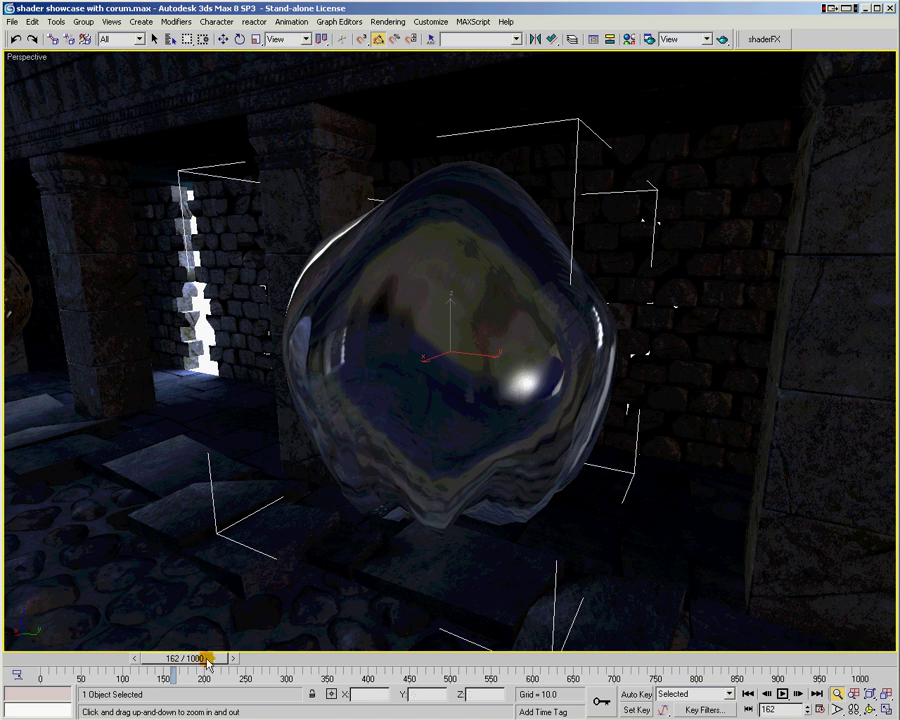
drag(207, 660, 309, 650)
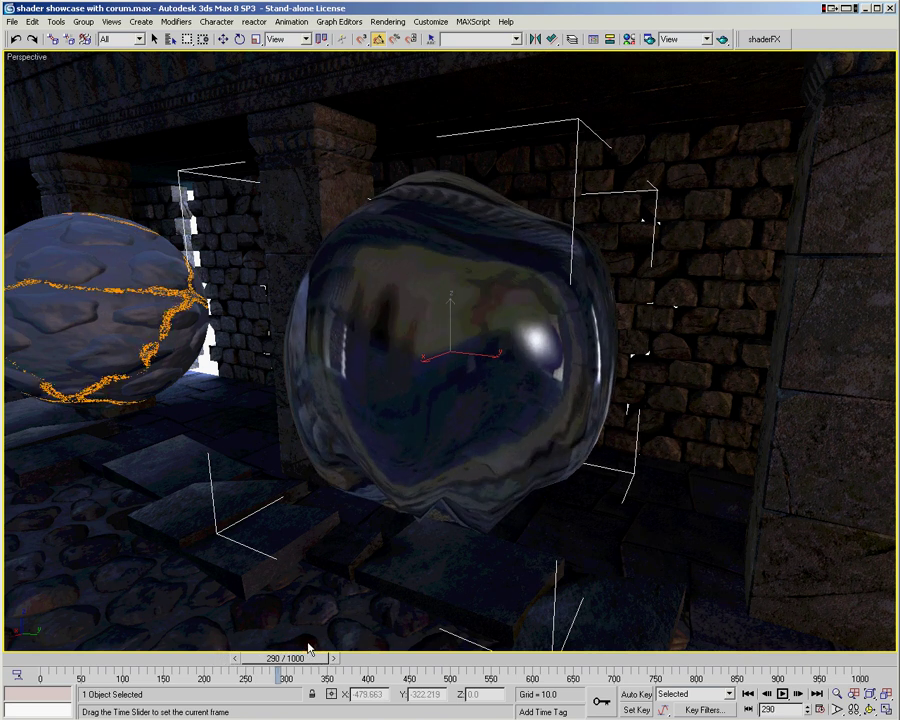
Select and frame the cracked sphere at left, then zoom out around it
key(q)
click(98, 310)
key(z)
key(alt+z)
drag(422, 382, 445, 343)
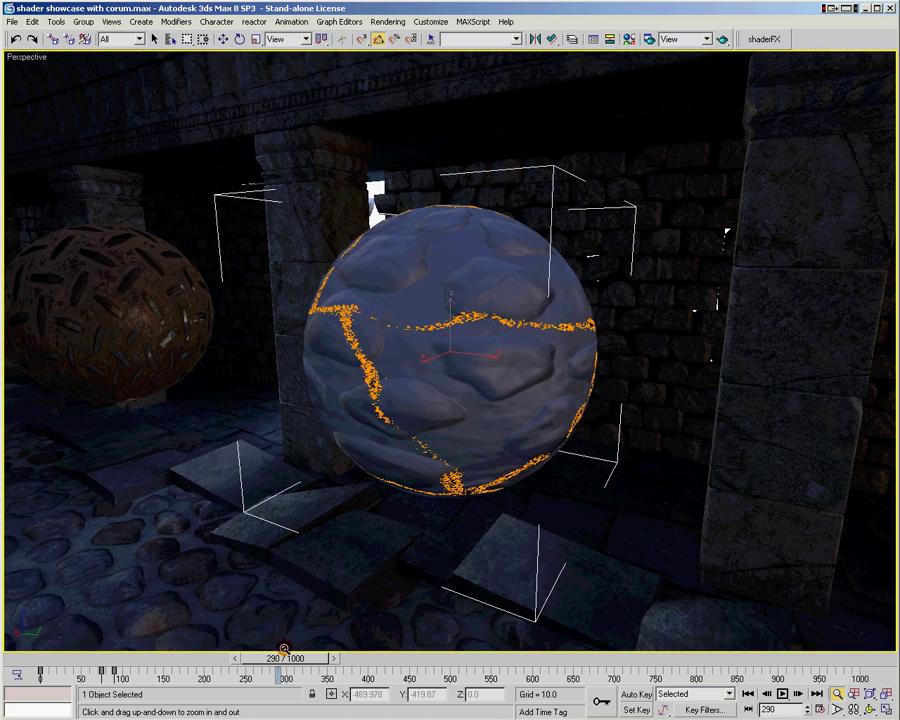
Scrub the animation past frames 315 and 318 to play the sphere shattering
mouse_move(283, 660)
mouse_down()
mouse_move(314, 659)
mouse_move(296, 659)
mouse_up()
key(alt+z)
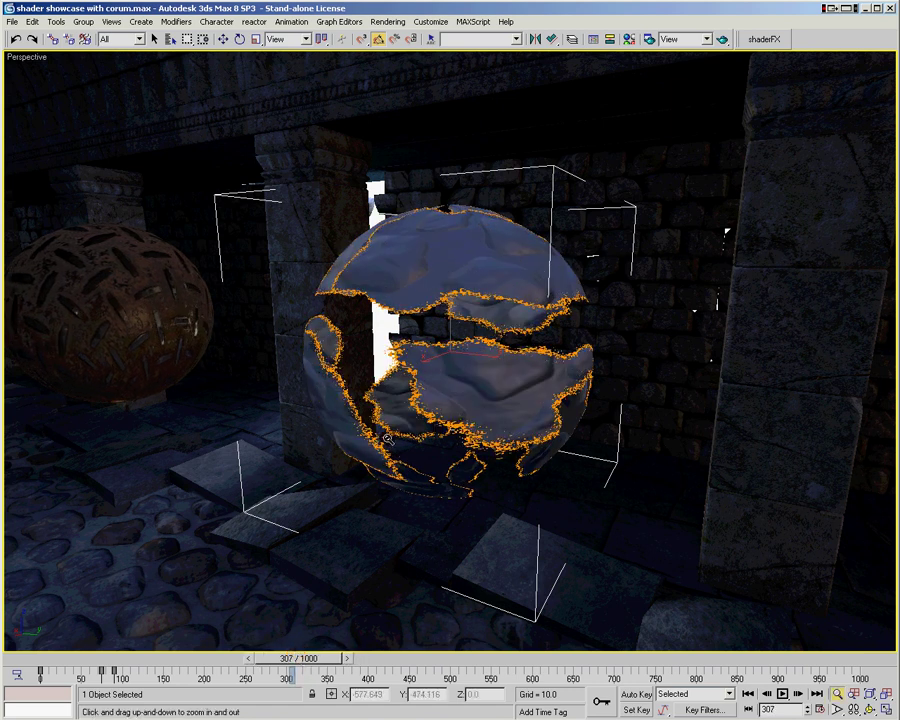
drag(310, 659, 324, 660)
right_click(190, 320)
Select and frame the rusty slotted sphere, then orbit around it
click(113, 306)
key(z)
key(ctrl+r)
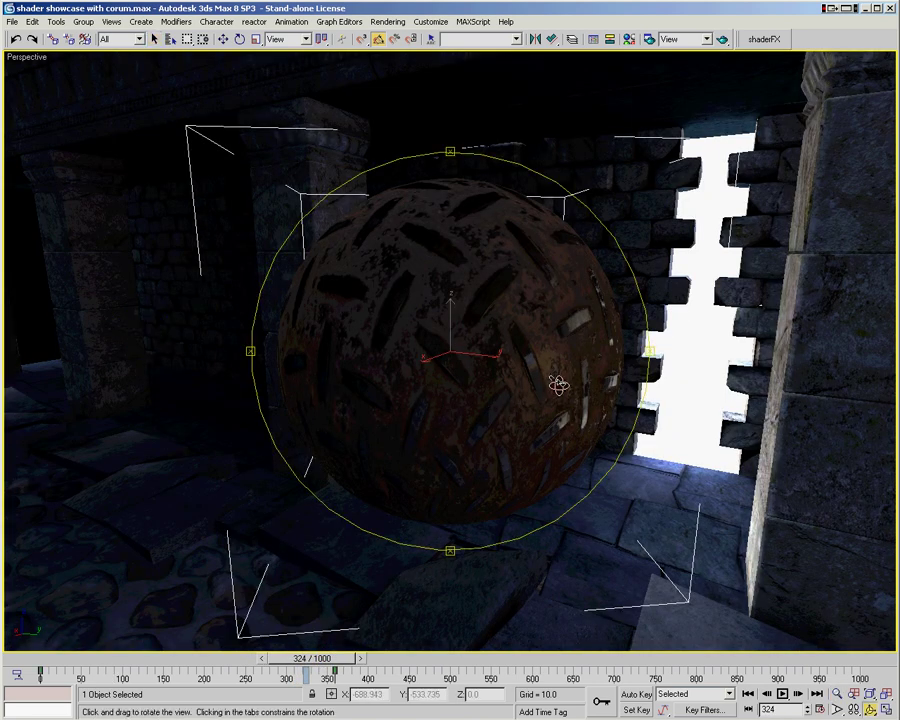
mouse_move(557, 405)
mouse_down()
mouse_move(518, 408)
mouse_move(516, 398)
mouse_move(530, 410)
mouse_move(517, 412)
mouse_move(538, 412)
mouse_move(538, 400)
mouse_move(566, 404)
mouse_up()
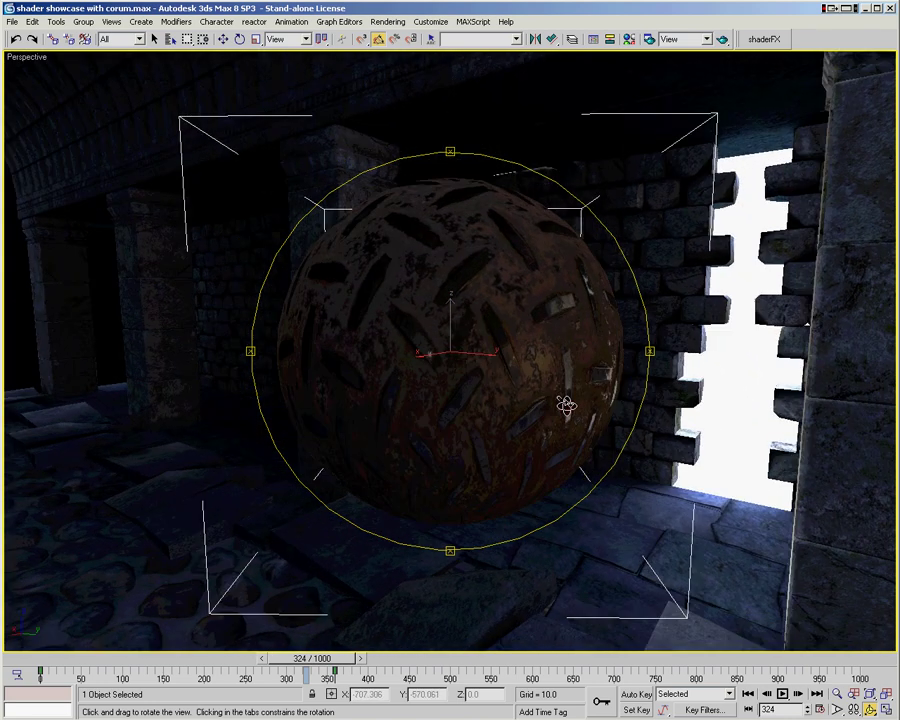
right_click(554, 389)
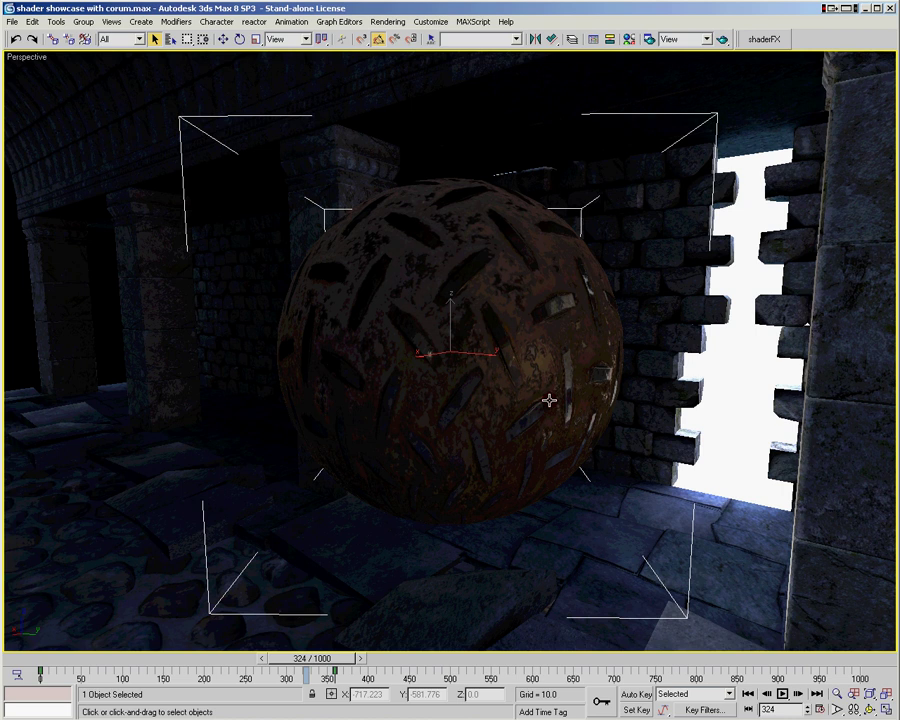
Pan to reveal the archway, then frame and orbit around the armored character group
key(ctrl+p)
drag(94, 376, 575, 384)
right_click(167, 374)
click(45, 335)
key(z)
key(ctrl+r)
drag(521, 423, 479, 345)
key(alt+z)
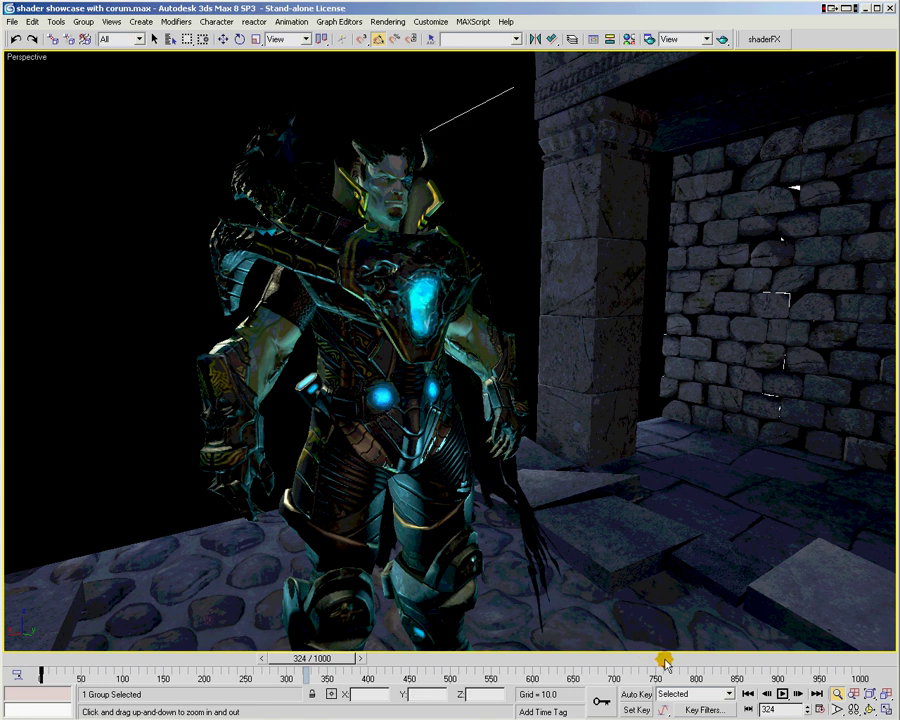
Jump the animation to frame 772, then scrub through 850 to frame 991
click(665, 660)
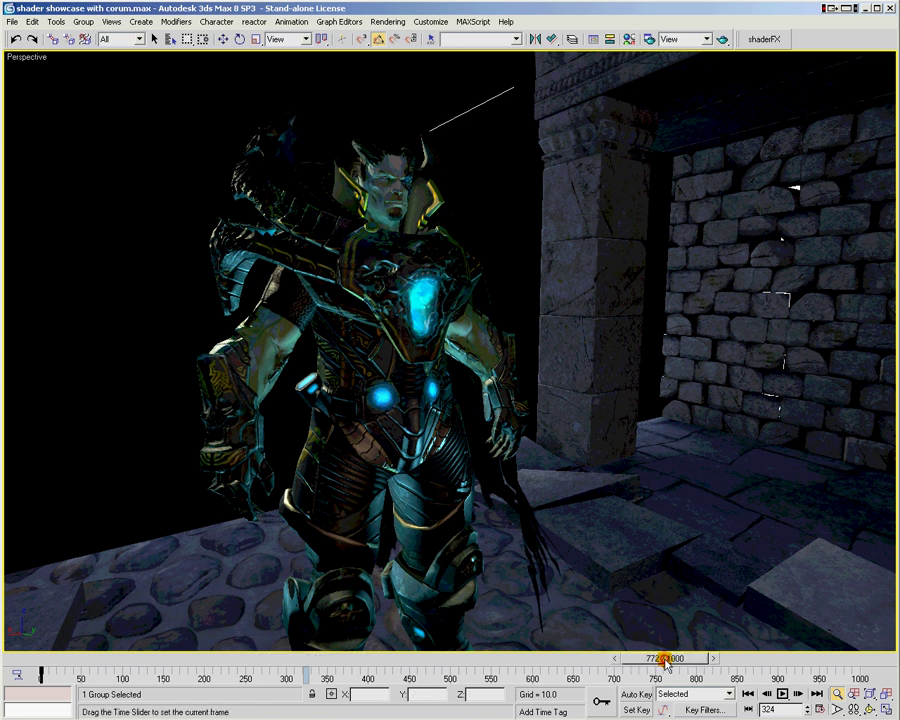
drag(666, 660, 812, 648)
drag(819, 645, 838, 640)
key(alt+z)
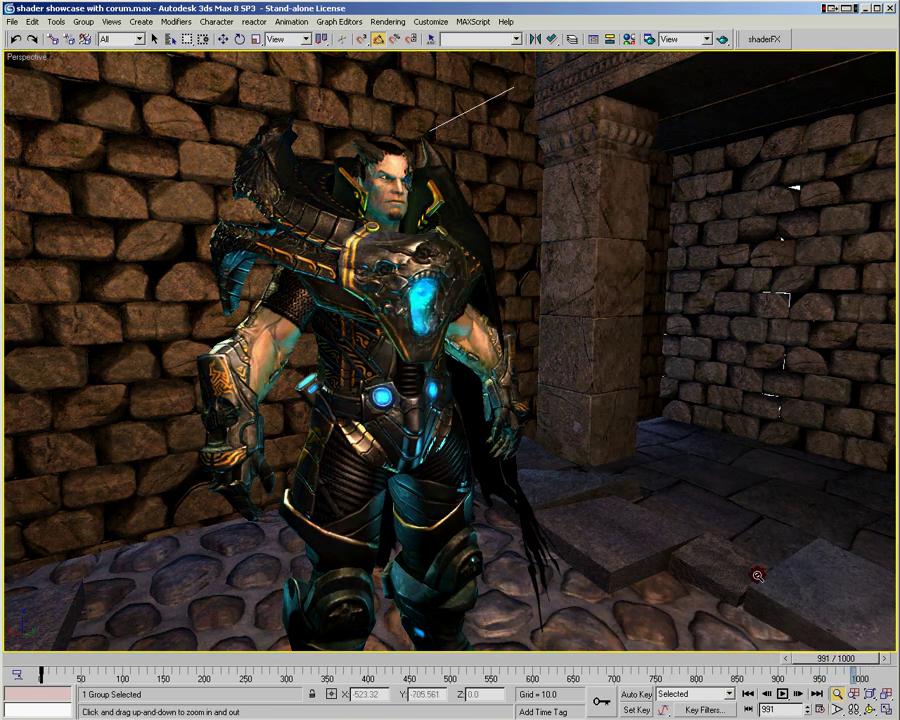